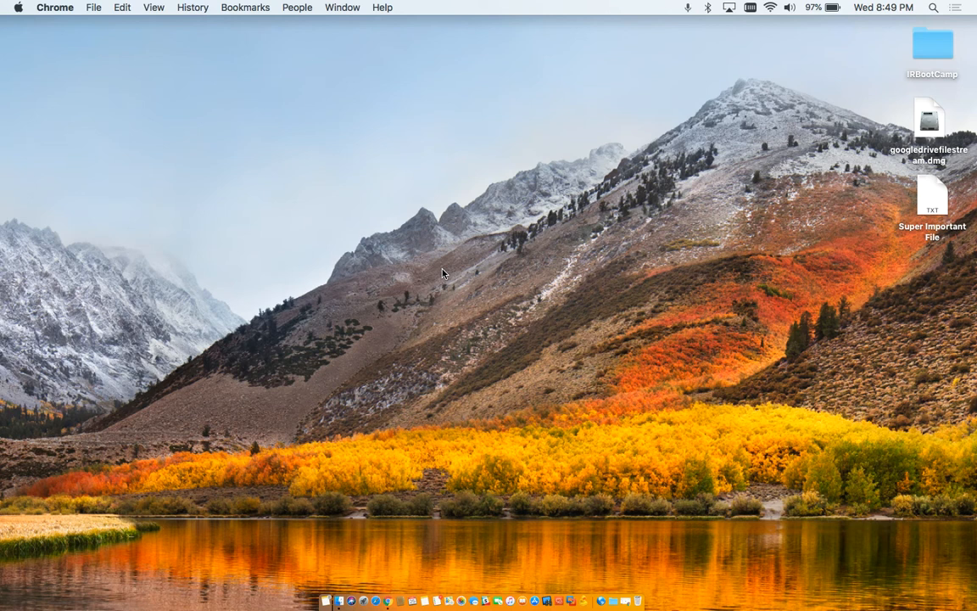
Open the Drive File Stream for Mac help and download page from Drive settings, then minimize Chrome
left_click(629, 600)
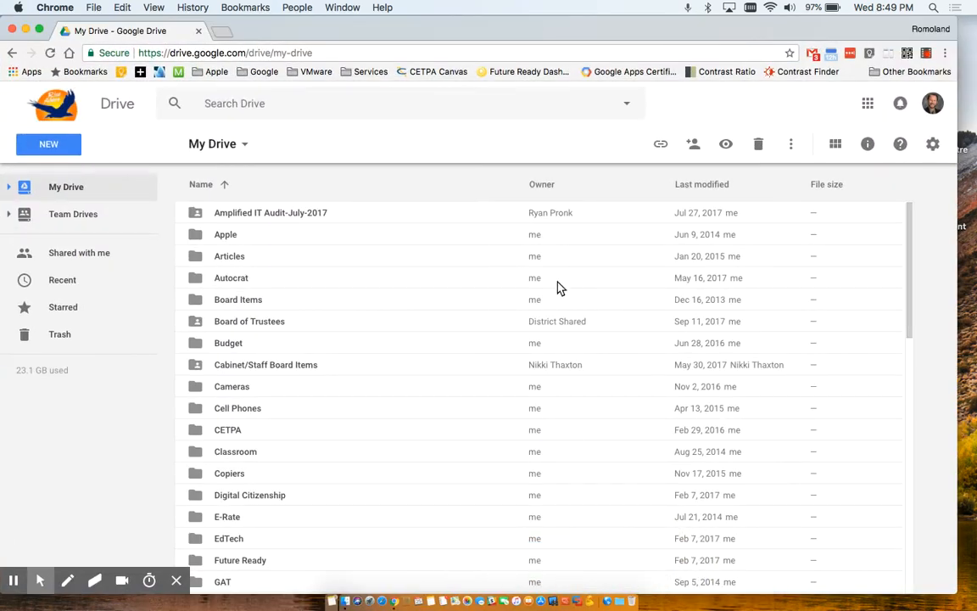
left_click(934, 145)
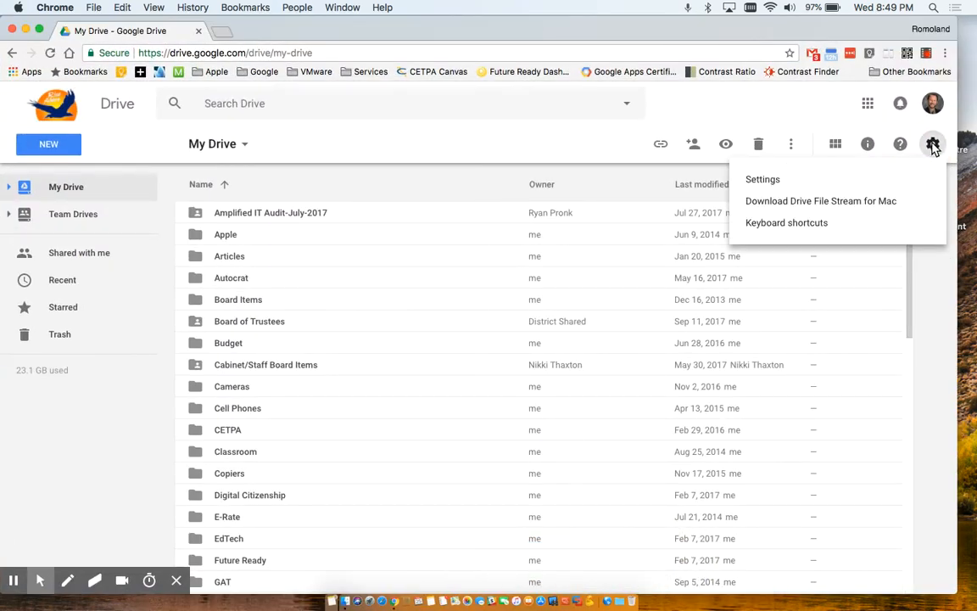
left_click(837, 204)
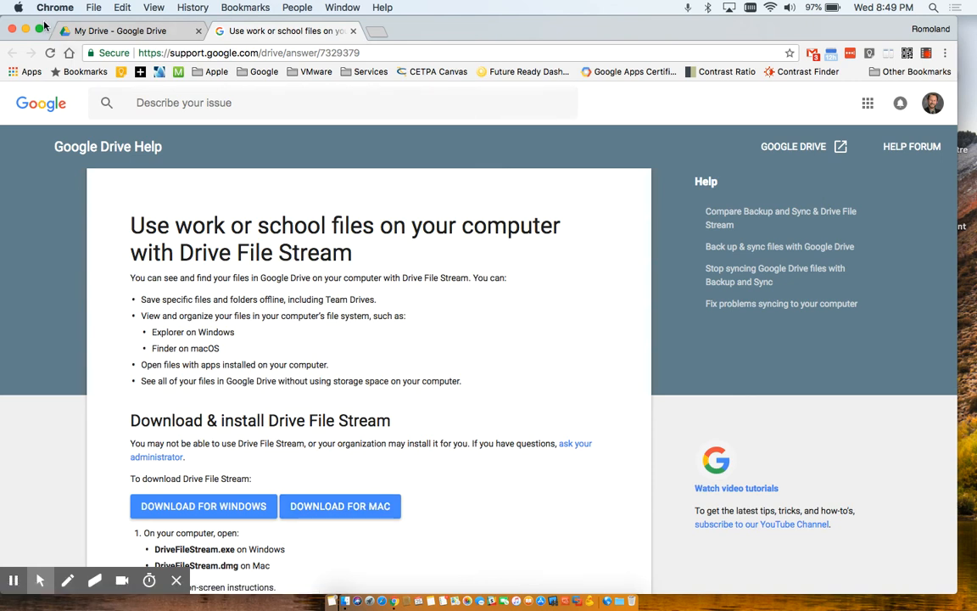
left_click(25, 29)
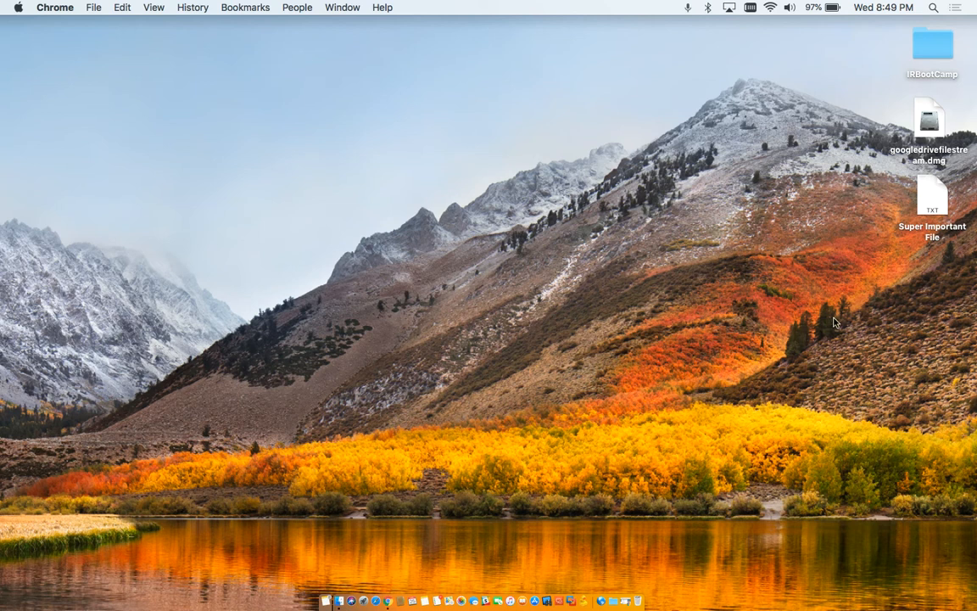
Mount googledrivefilestream.dmg and launch the GoogleDriveFileStream.pkg installer from it
double_click(921, 135)
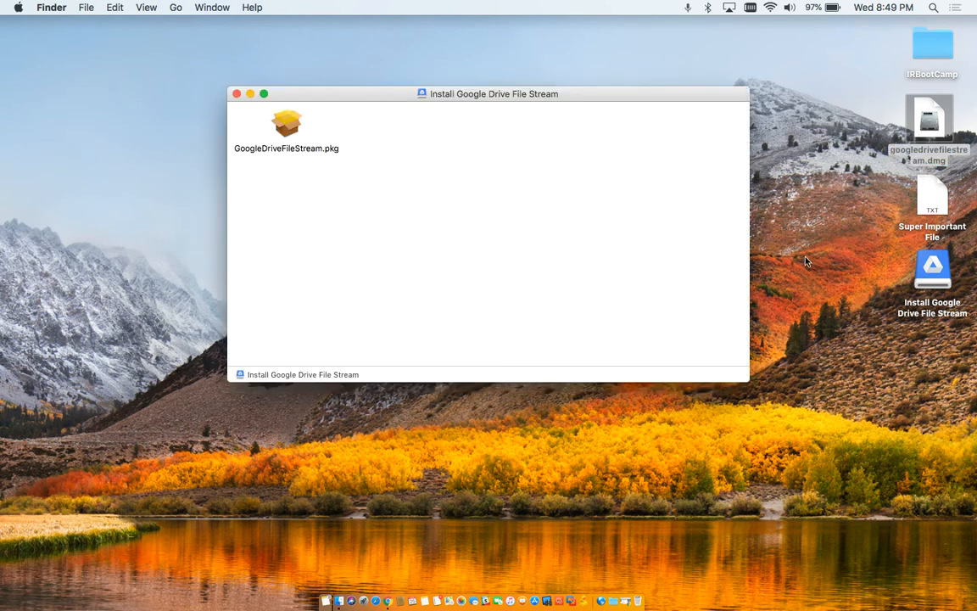
left_click(292, 129)
double_click(292, 129)
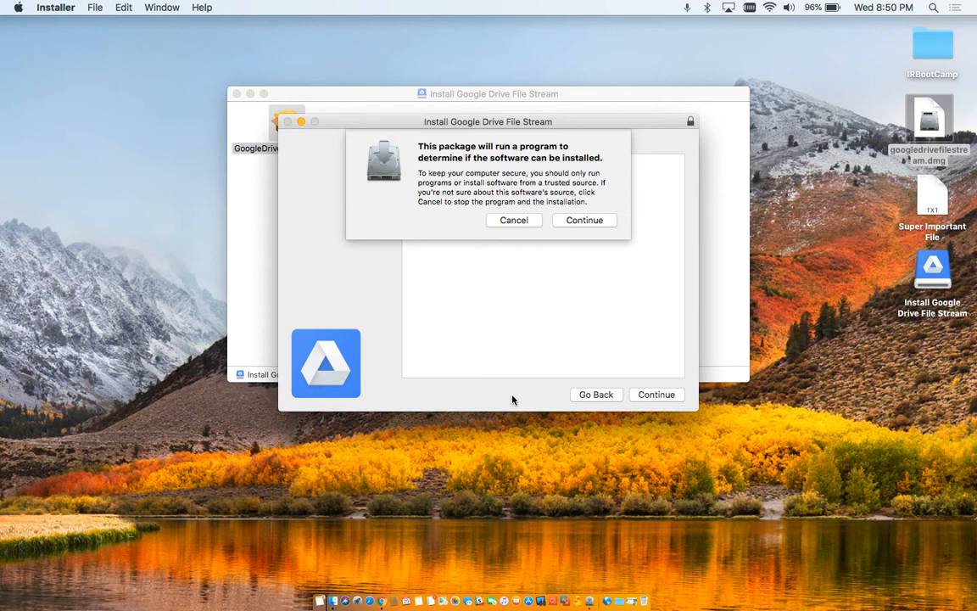
Install Drive File Stream on Macintosh HD, approving with the administrator user name and password
left_click(578, 220)
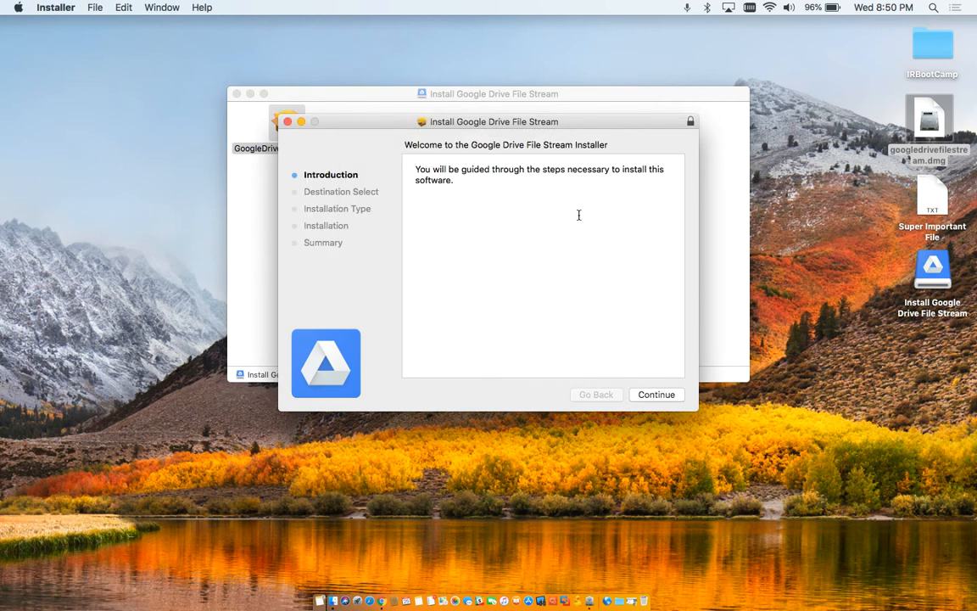
left_click(657, 394)
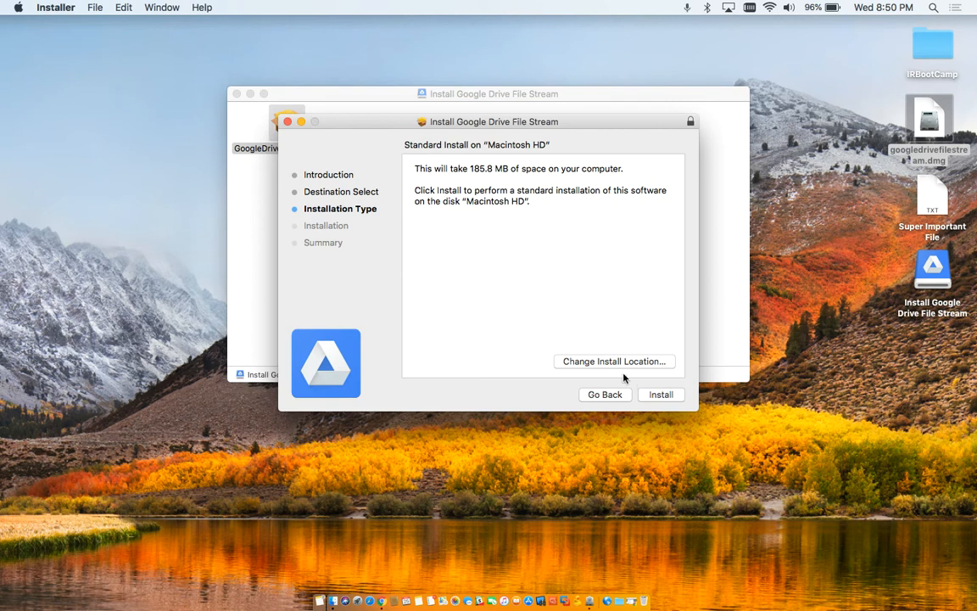
left_click(659, 396)
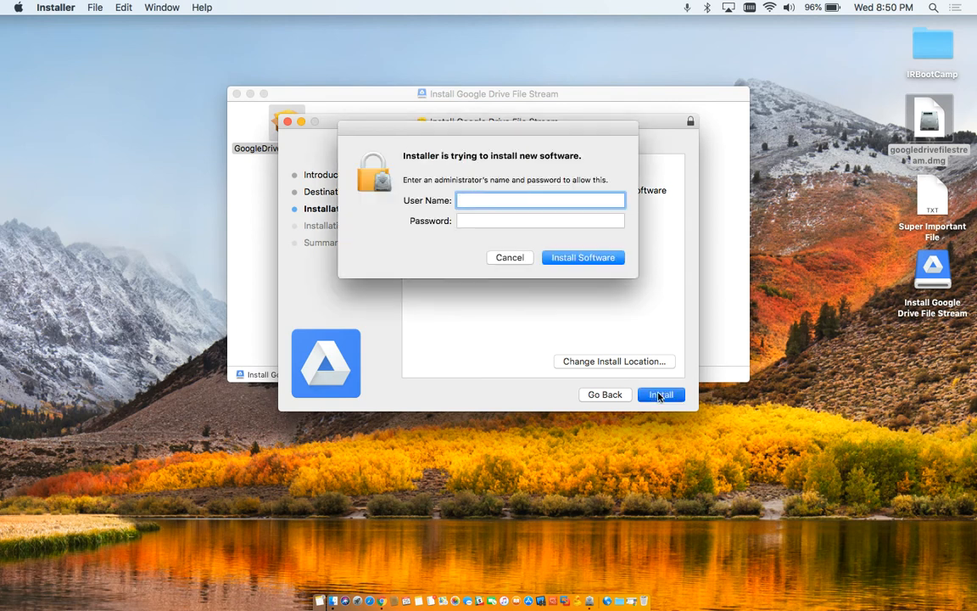
type("install")
key("Tab")
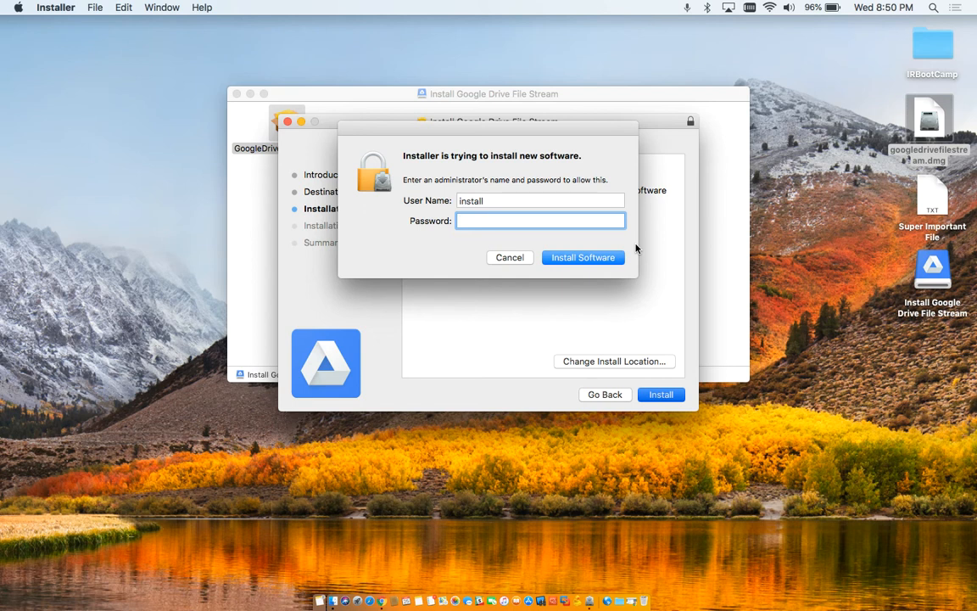
type("••••••••••")
key("Return")
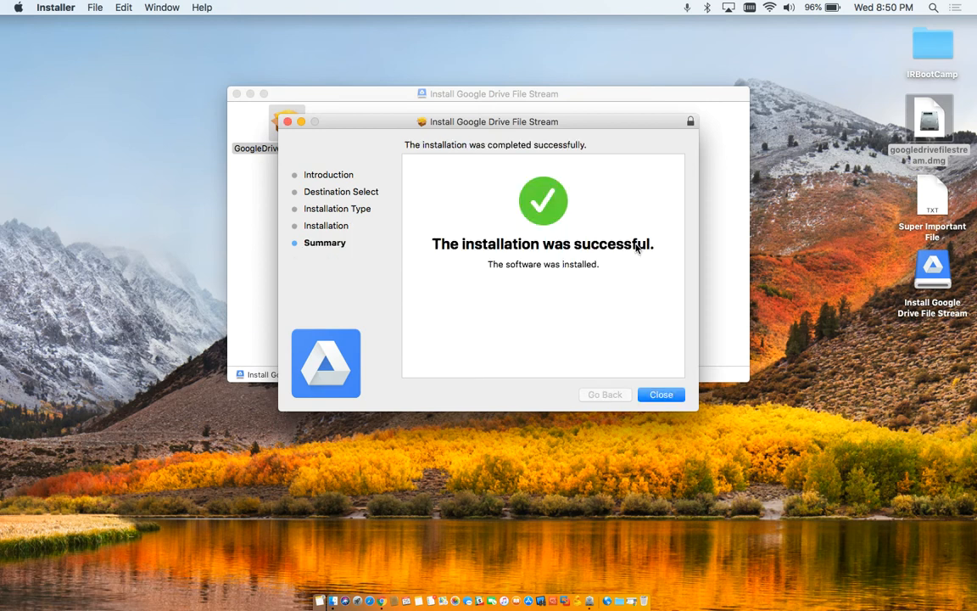
left_click(660, 396)
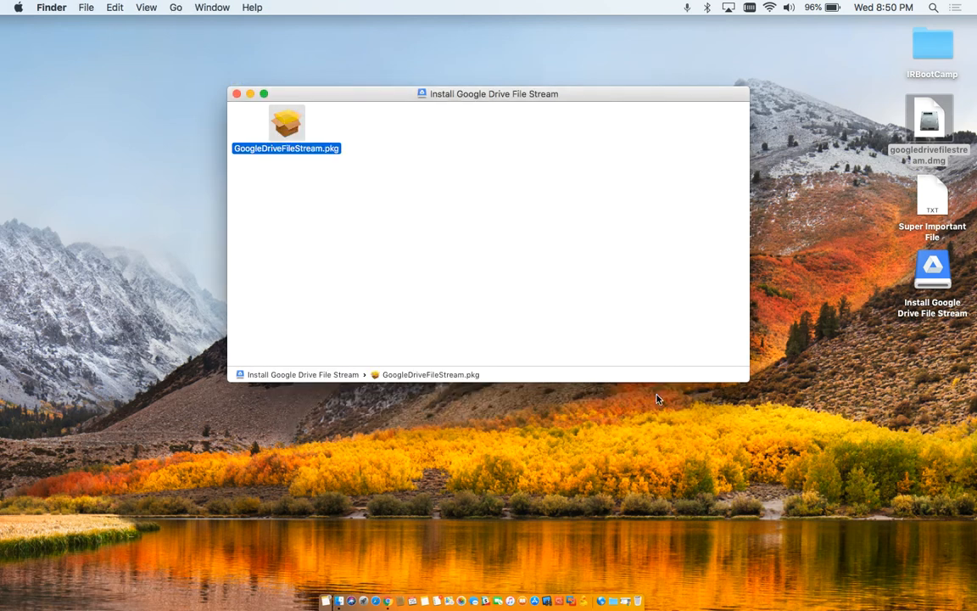
Close the installer volume window, trash the .dmg, and eject Install Google Drive File Stream
left_click(237, 94)
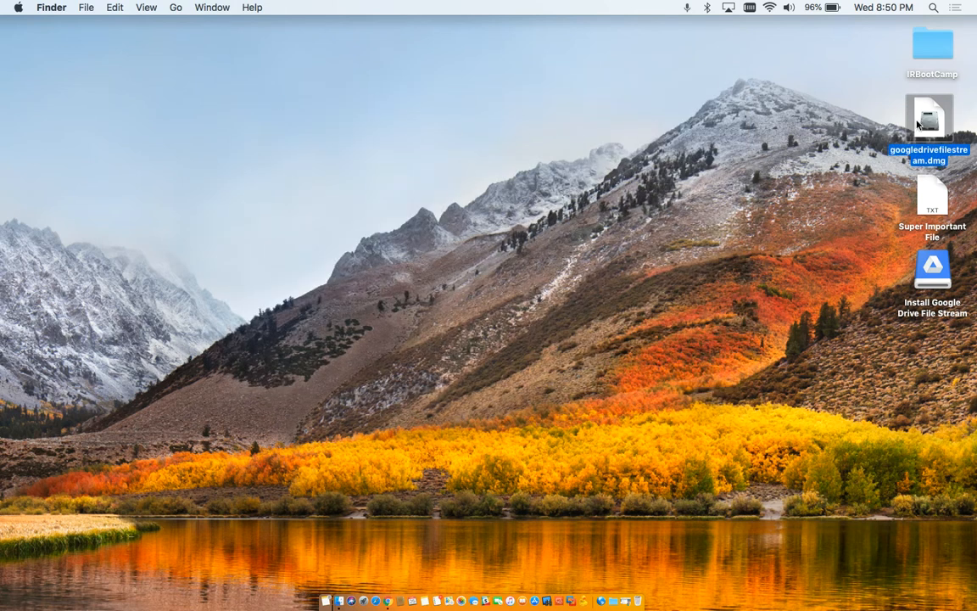
left_click_drag(923, 126, 642, 594)
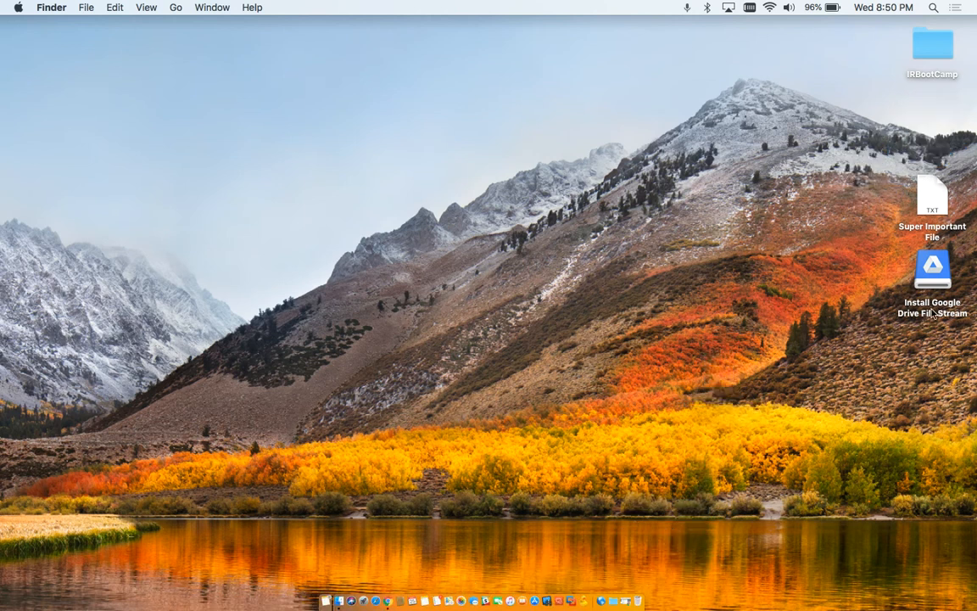
left_click_drag(936, 278, 641, 604)
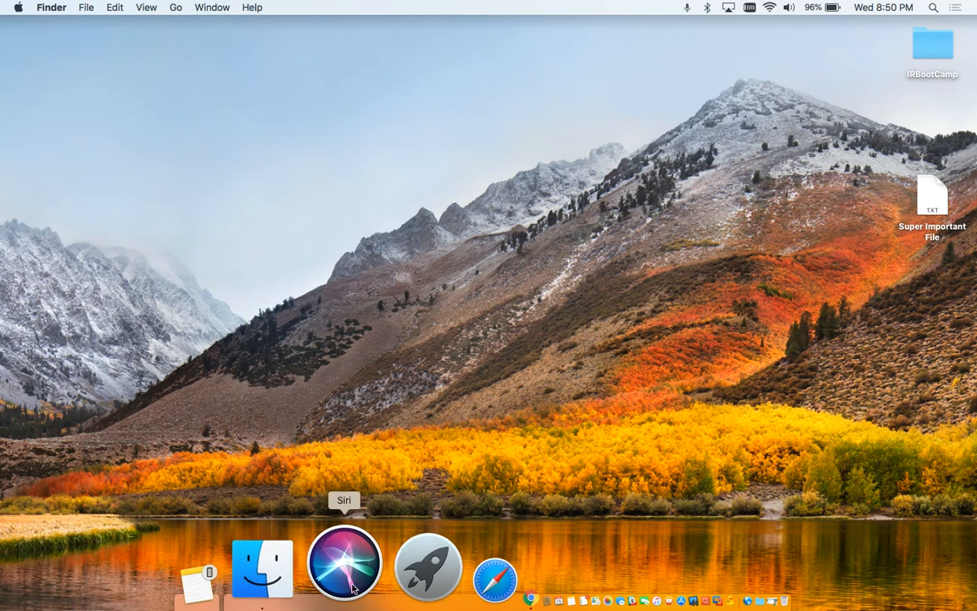
Launch Google Drive File Stream from the Applications folder and close the Finder window
left_click(339, 558)
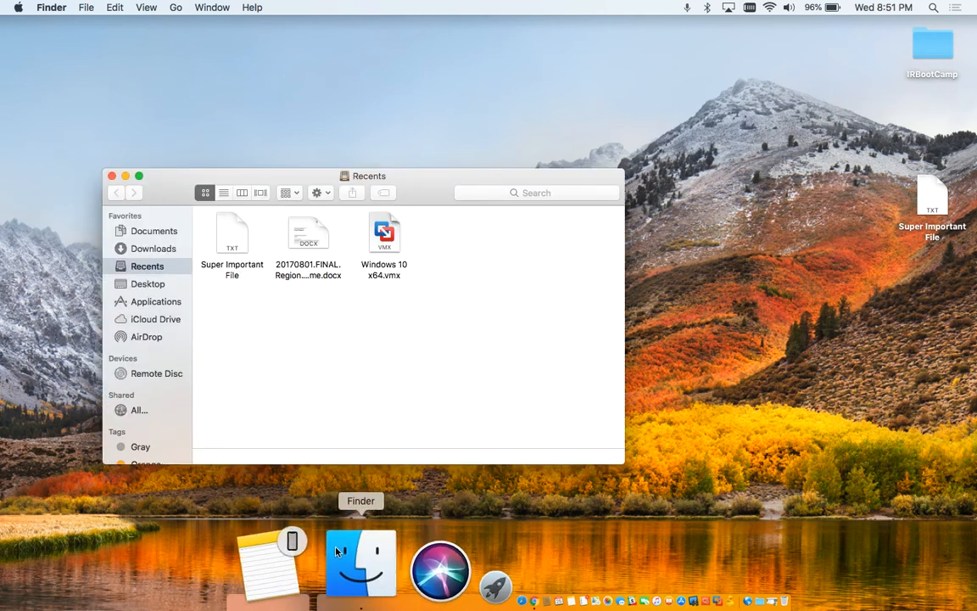
left_click(157, 301)
scroll(274, 327, "down", 2)
scroll(305, 368, "up", 1)
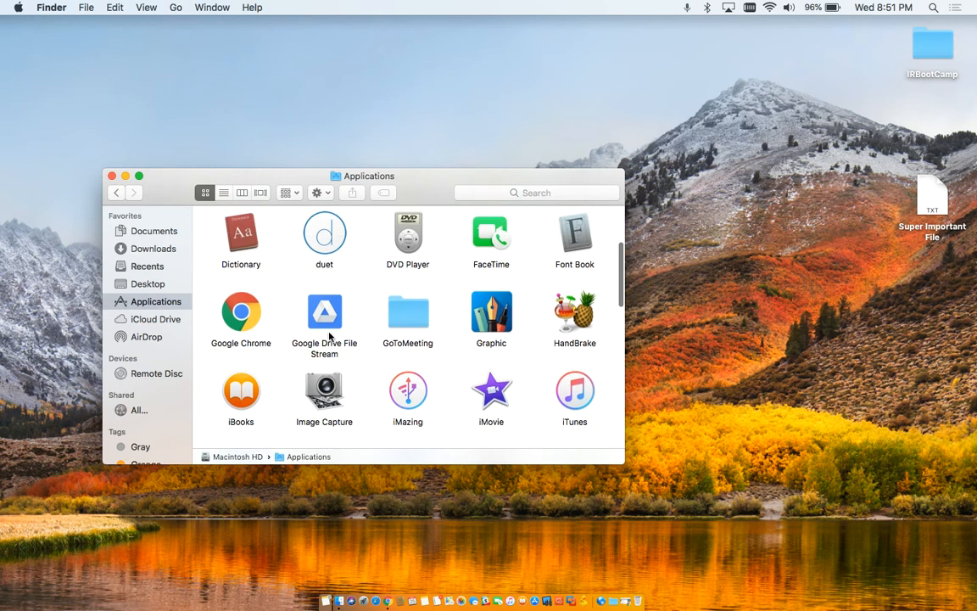
double_click(322, 314)
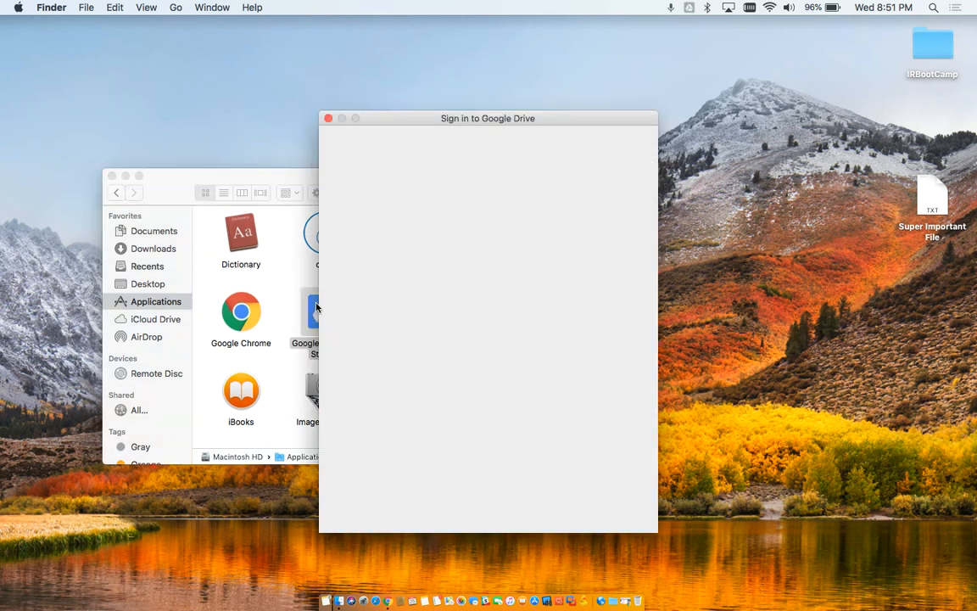
left_click(113, 176)
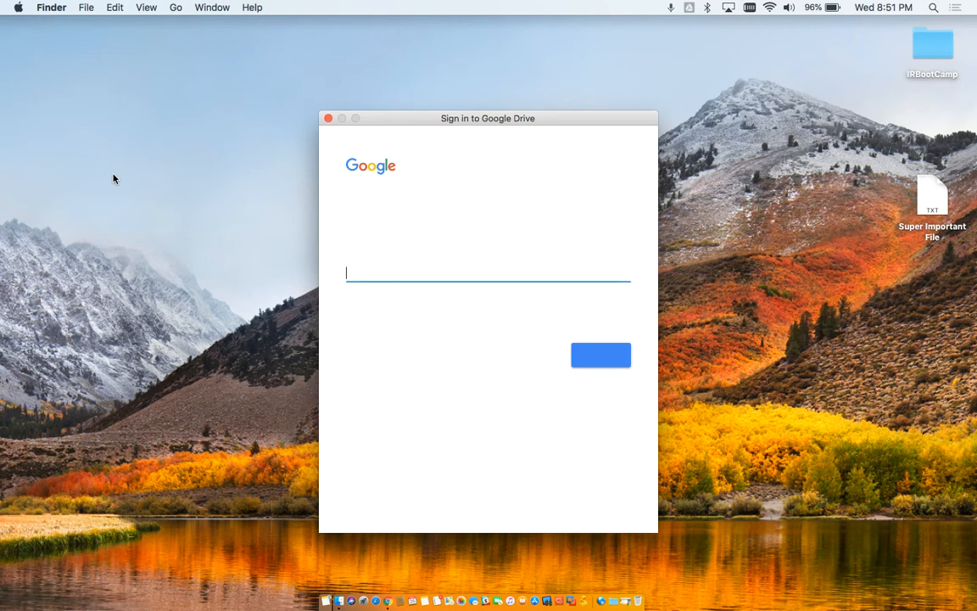
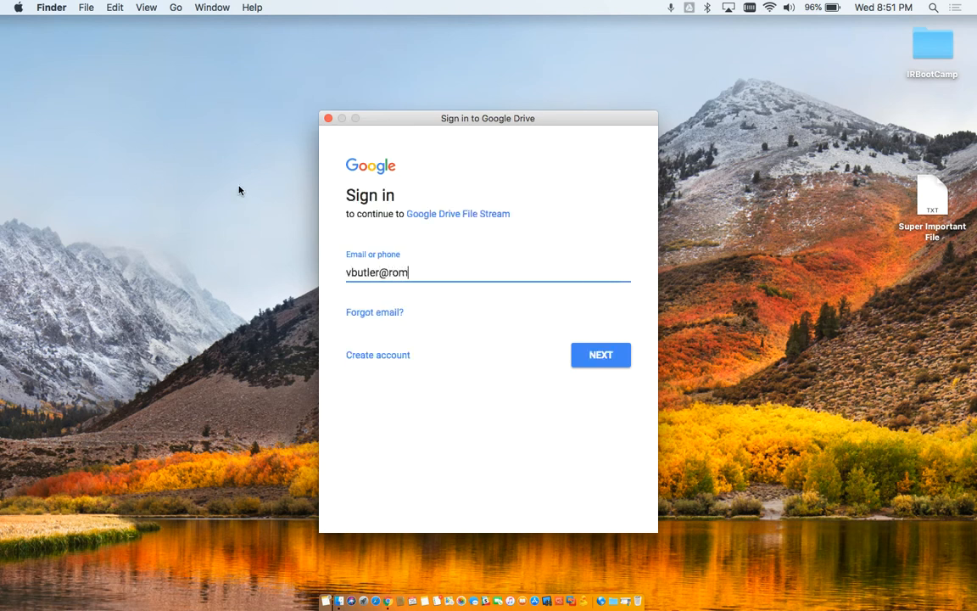
Sign in with the school account e-mail, password and 2-Step Verification code
left_click(596, 353)
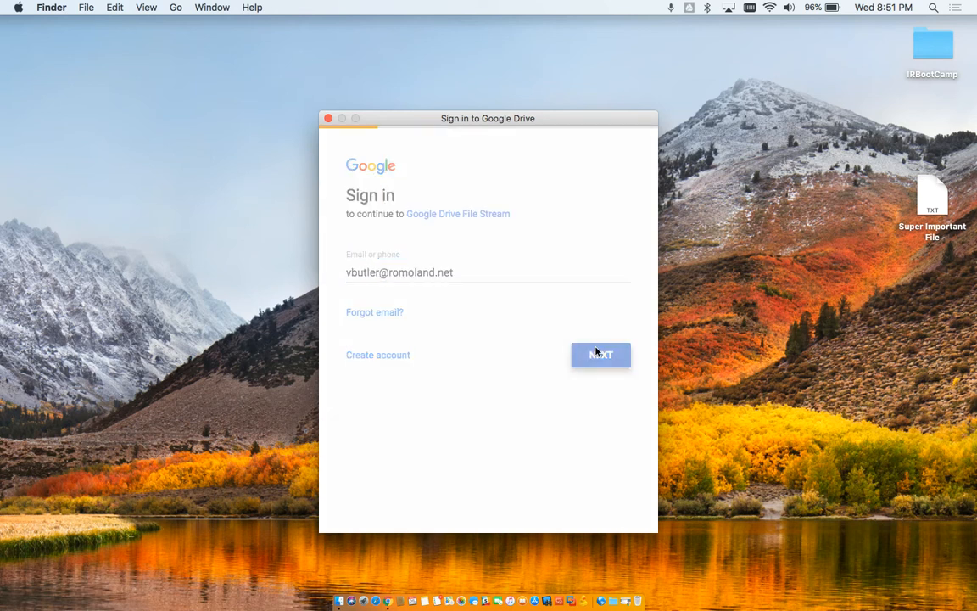
type("•")
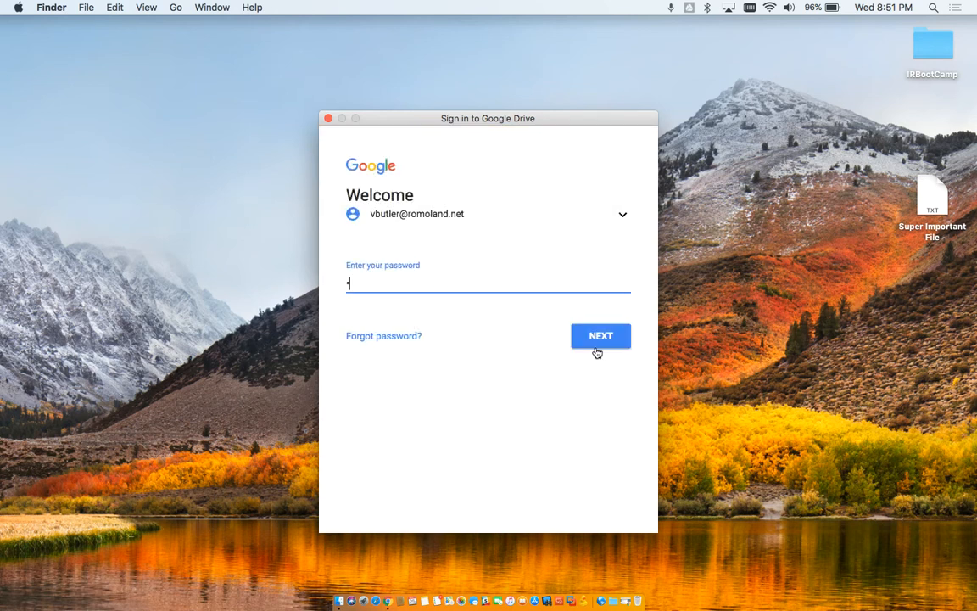
type("•••••••••••••••")
left_click(597, 336)
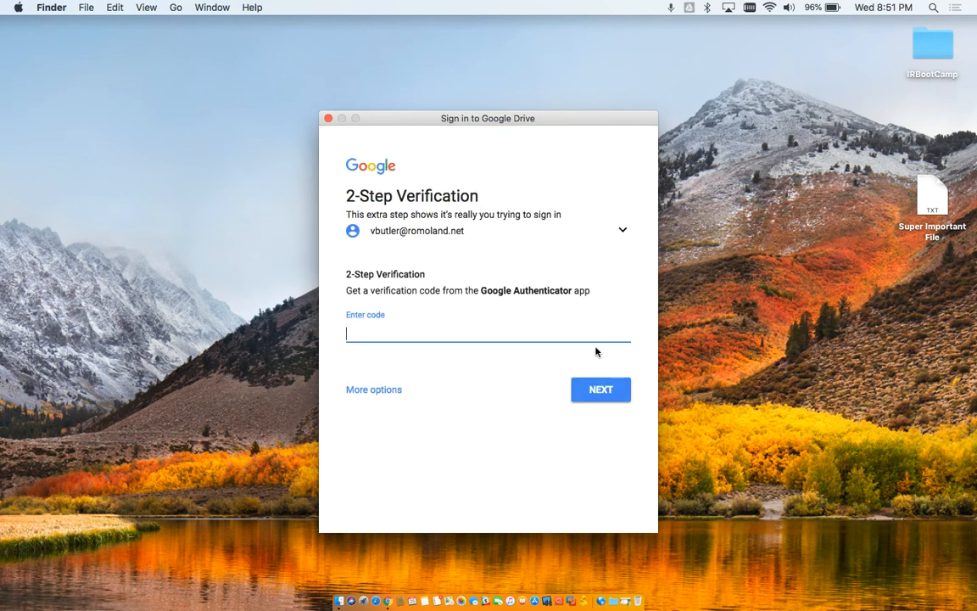
key("Return")
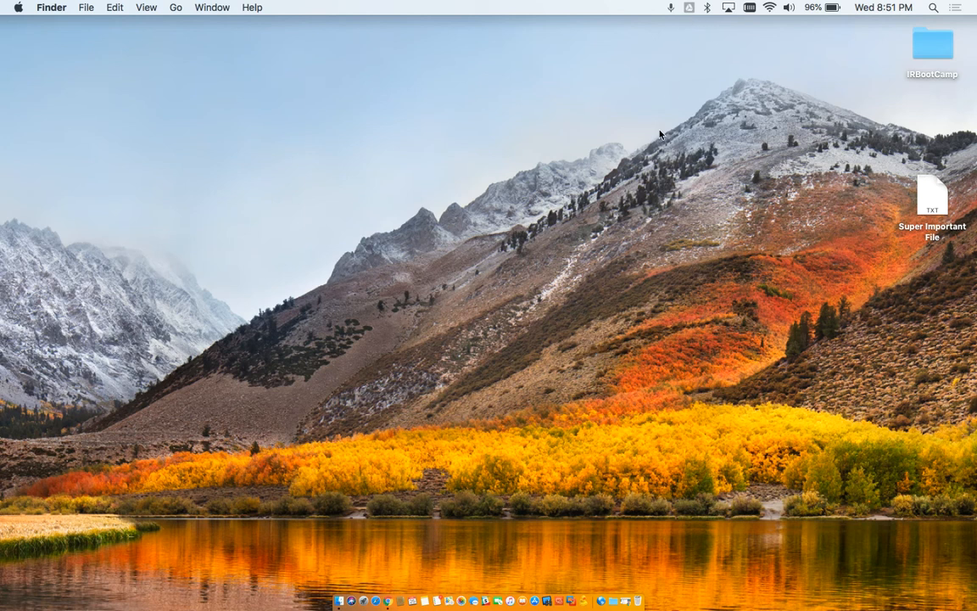
left_click(689, 10)
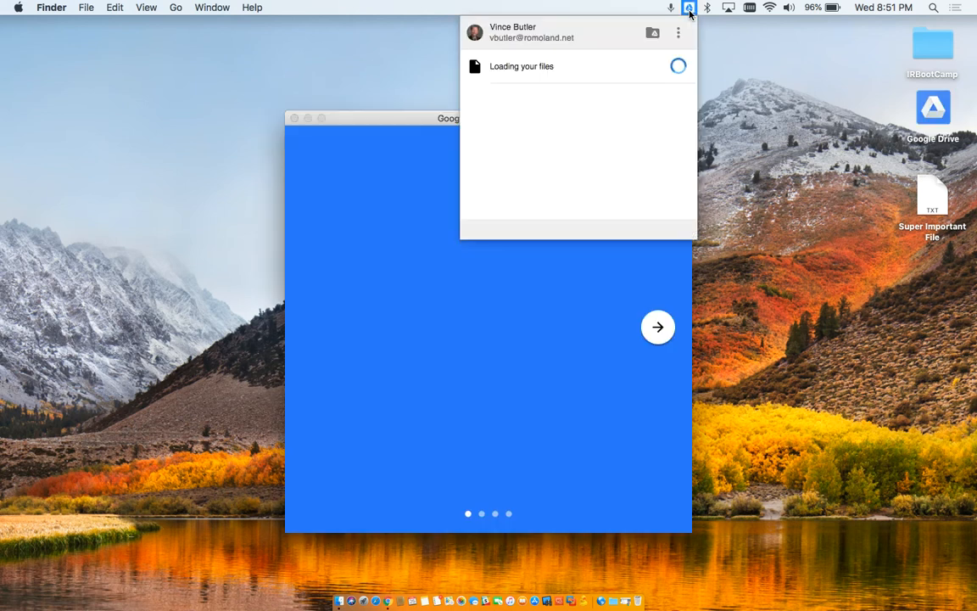
Close the Drive File Stream welcome window to reveal the Google Drive volume
left_click(382, 117)
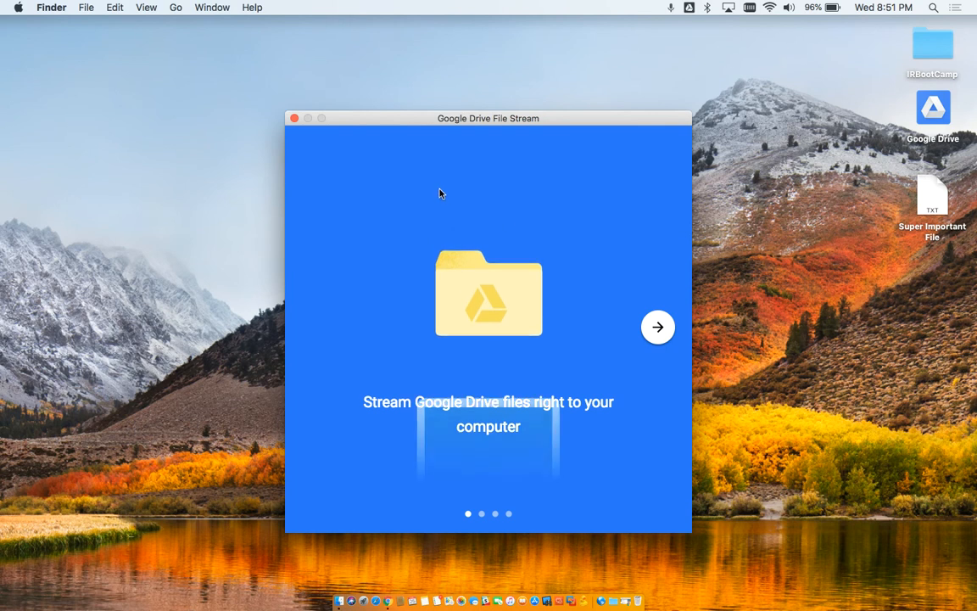
left_click(293, 120)
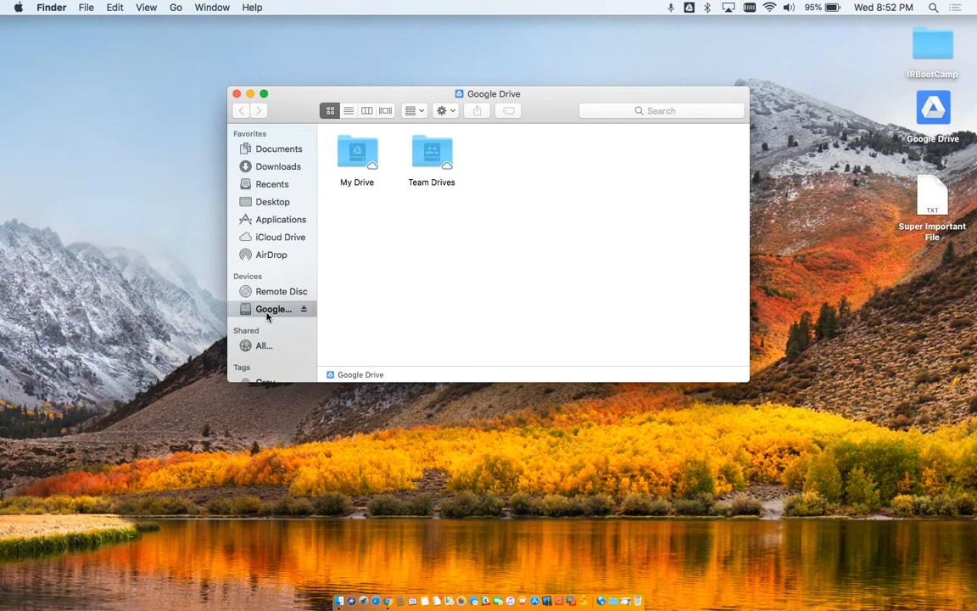
Open My Drive and scroll through folders like Apple, Articles, Budget and Cameras
left_click(351, 154)
left_click(427, 150)
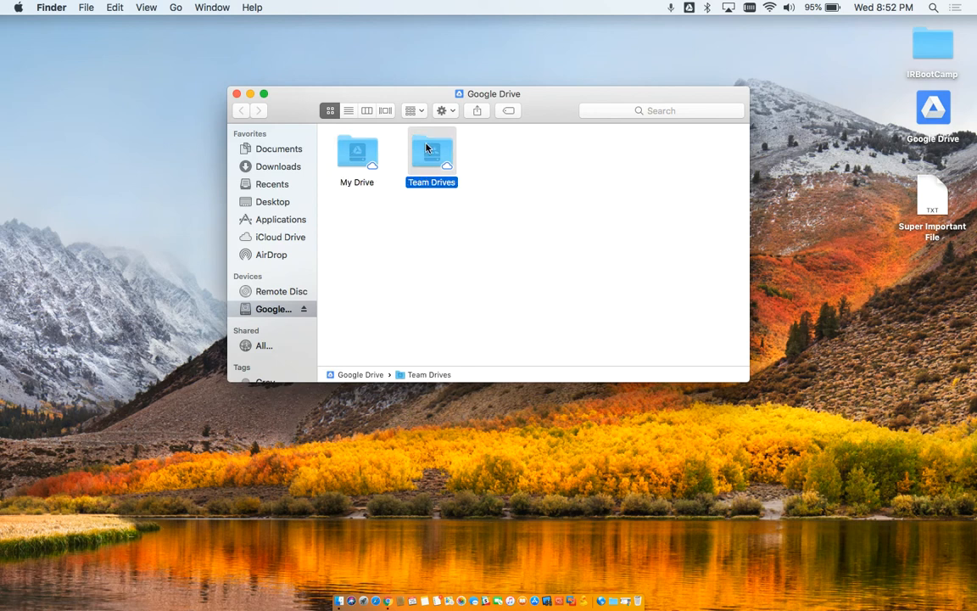
double_click(353, 149)
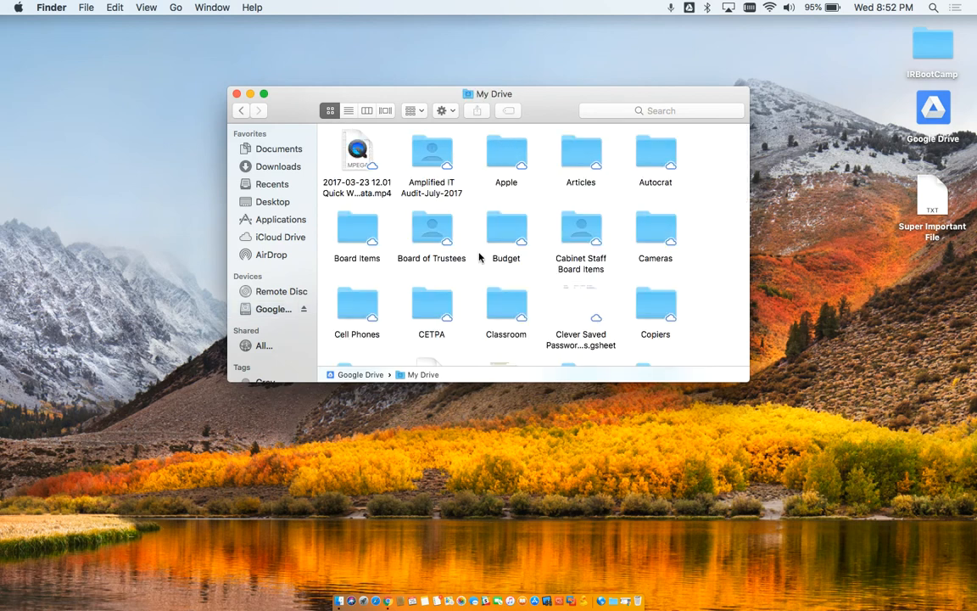
scroll(480, 203, "down", 3)
scroll(479, 257, "down", 8)
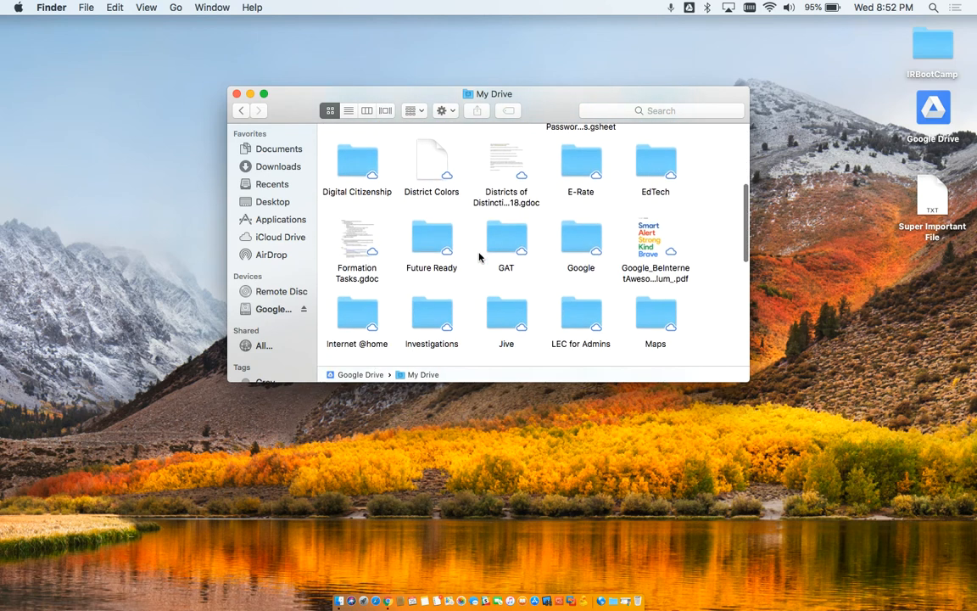
scroll(480, 257, "down", 2)
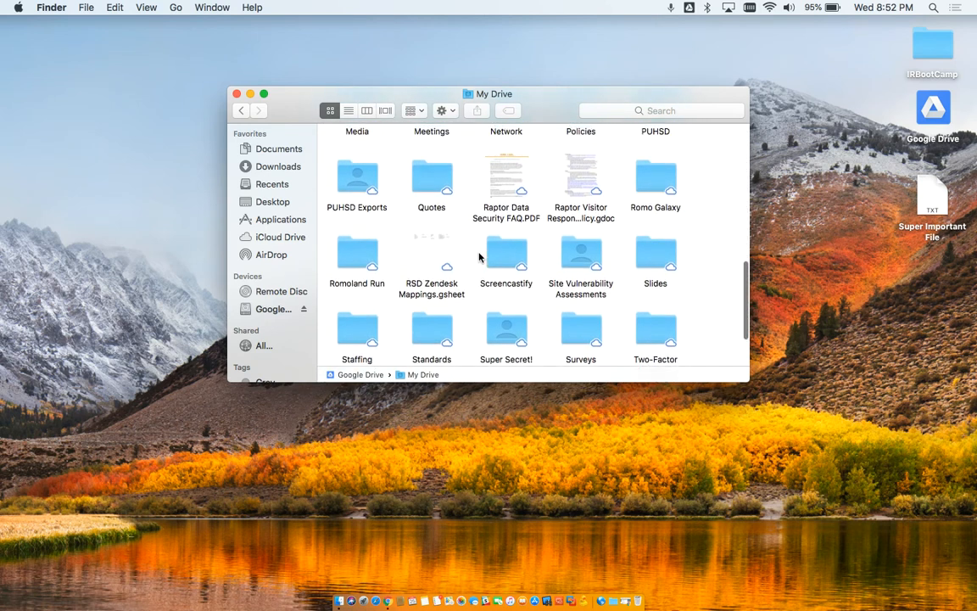
scroll(480, 257, "up", 6)
scroll(479, 257, "up", 3)
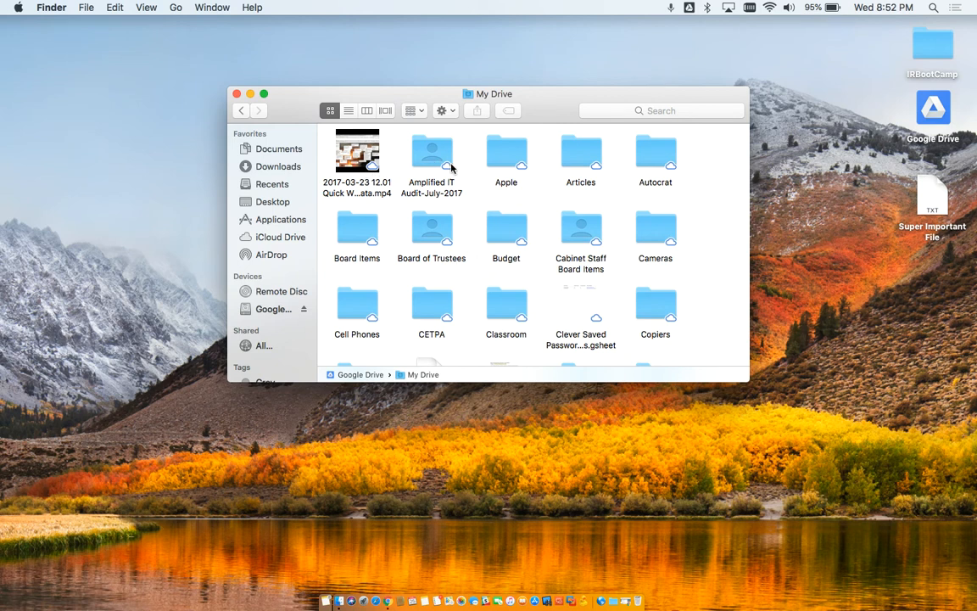
scroll(447, 293, "down", 2)
scroll(448, 289, "up", 2)
scroll(448, 290, "down", 5)
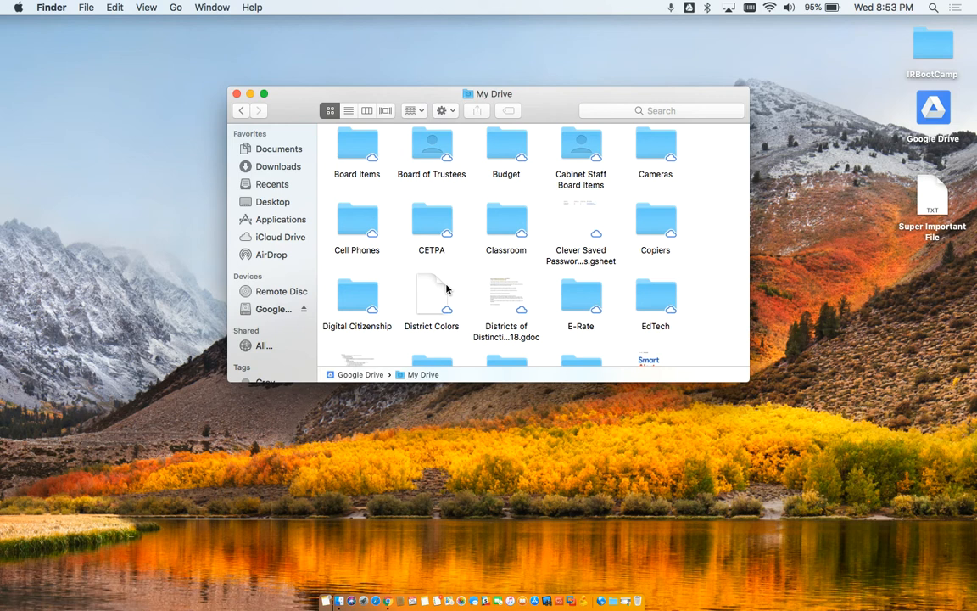
scroll(473, 243, "up", 5)
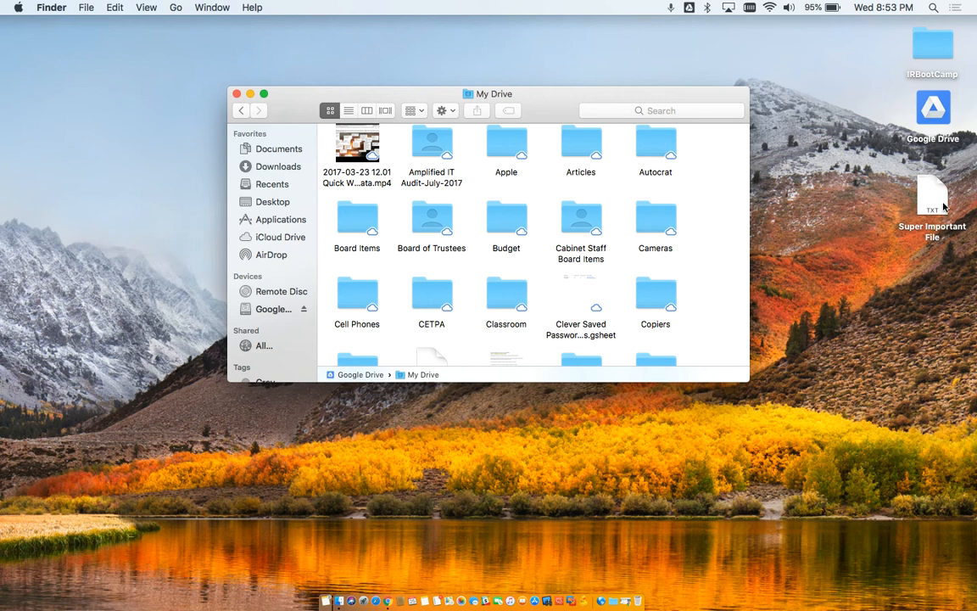
Copy Super Important File into My Drive, then reopen My Drive from the Google Drive volume to confirm
left_click_drag(934, 200, 721, 271)
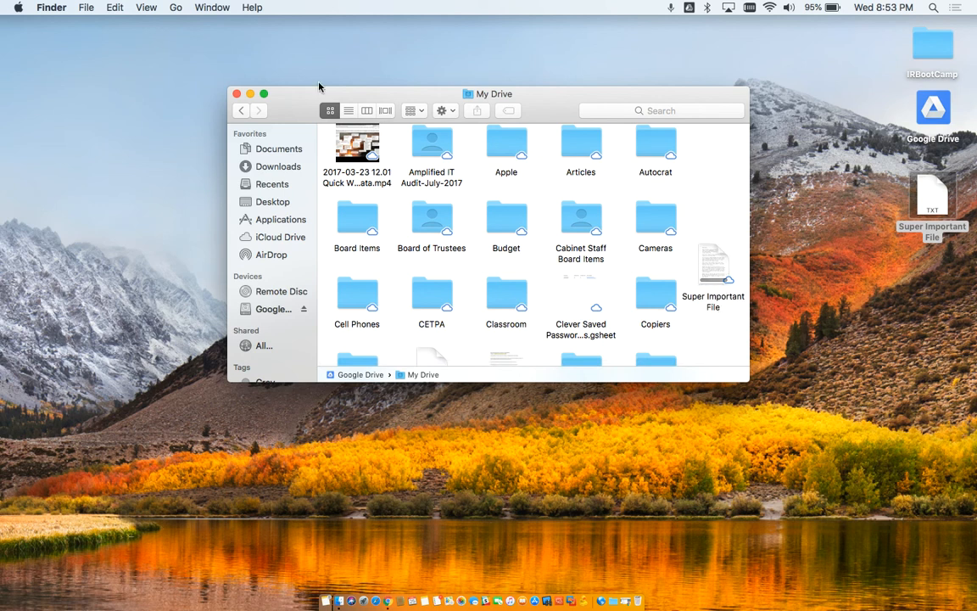
left_click(237, 94)
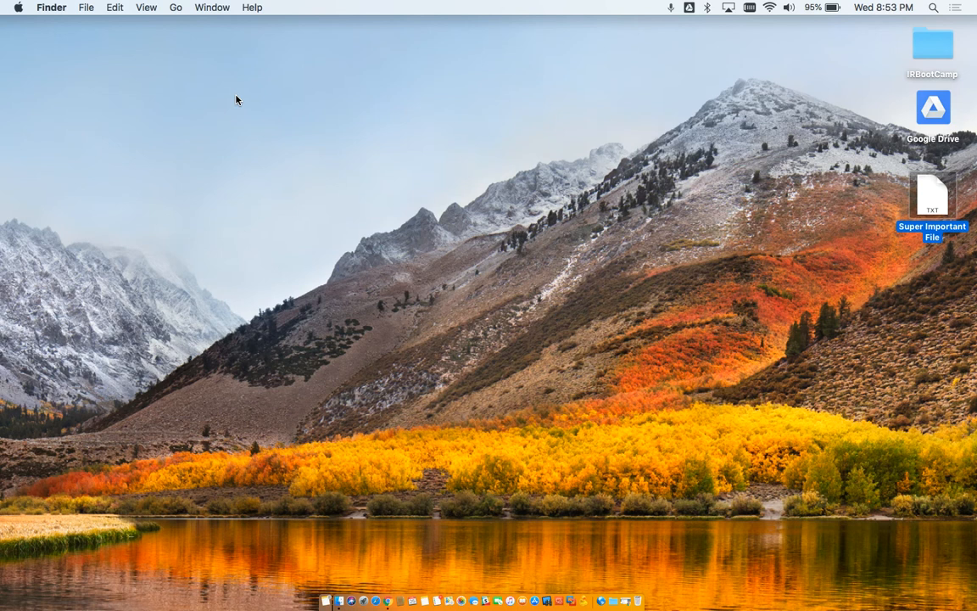
double_click(935, 108)
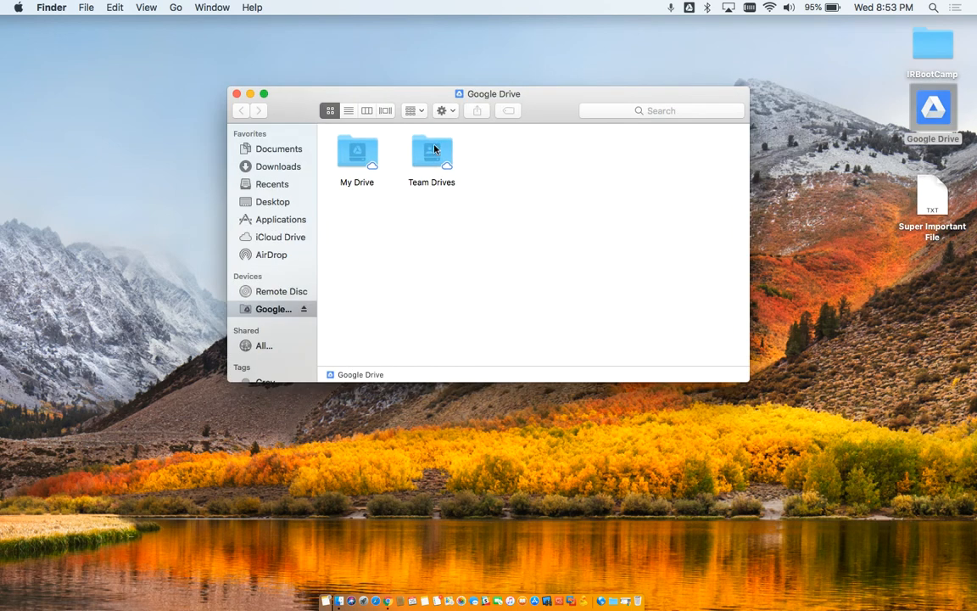
double_click(361, 144)
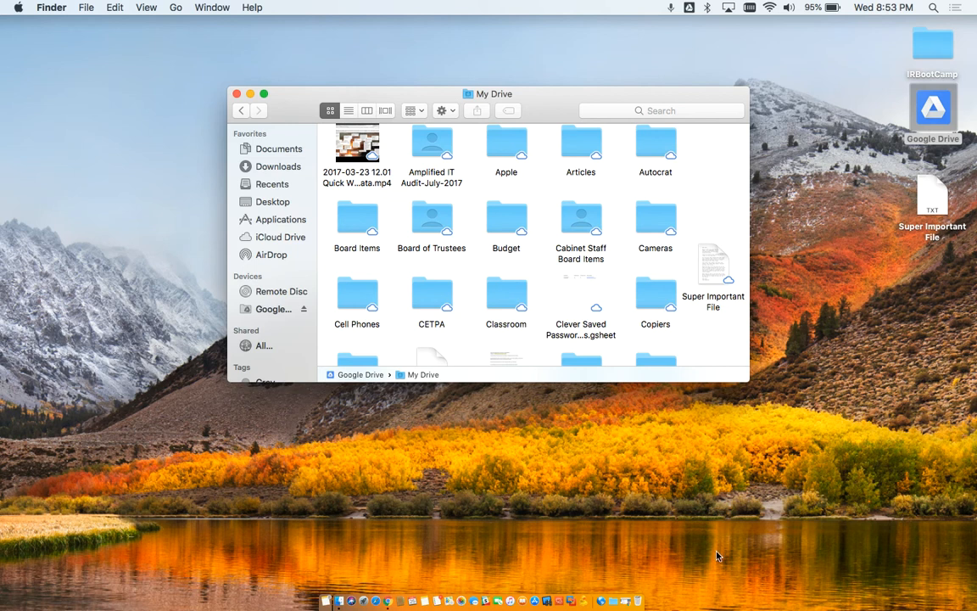
left_click(626, 601)
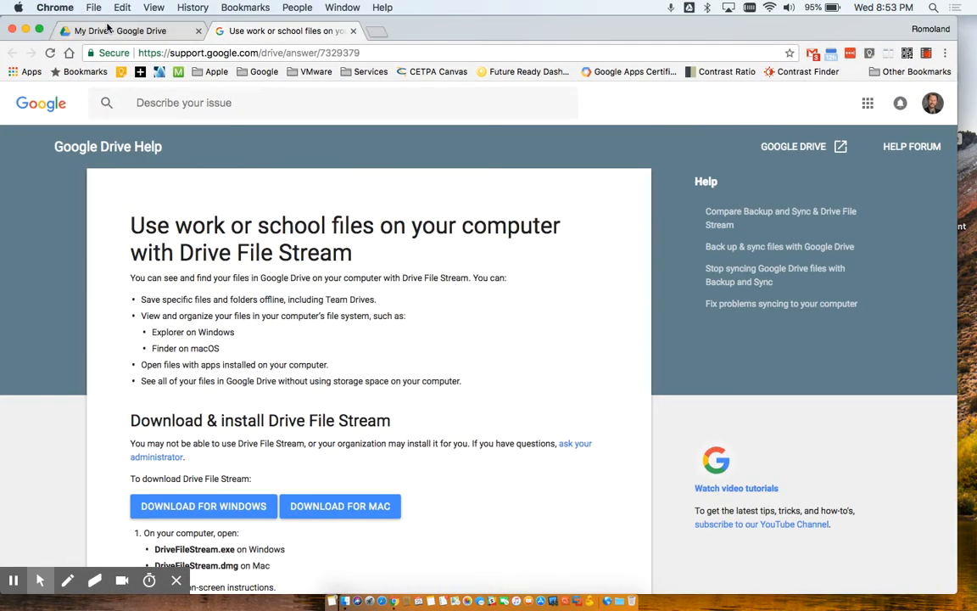
left_click(82, 32)
left_click(50, 52)
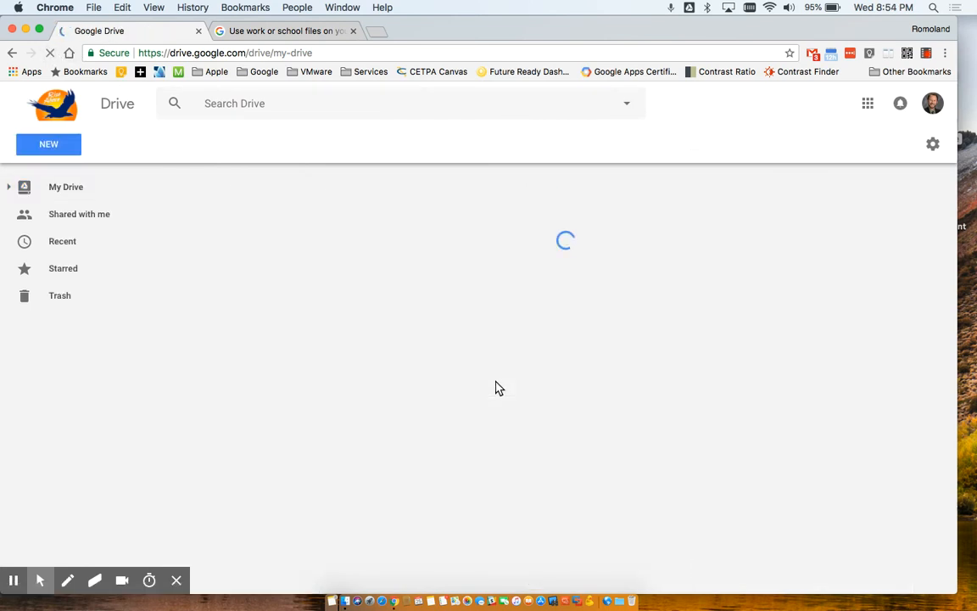
scroll(455, 429, "down", 10)
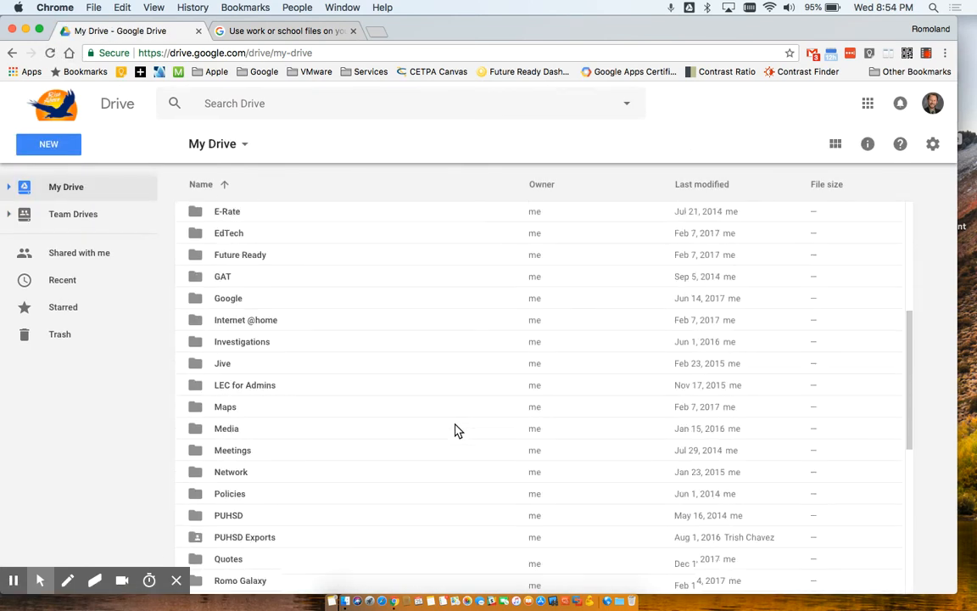
scroll(455, 429, "down", 7)
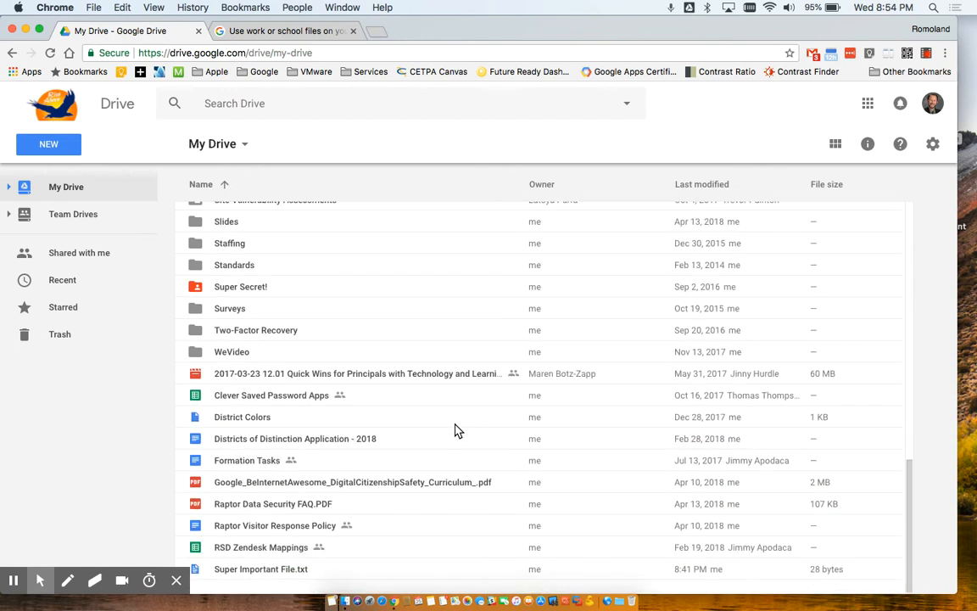
scroll(257, 552, "down", 1)
left_click(25, 29)
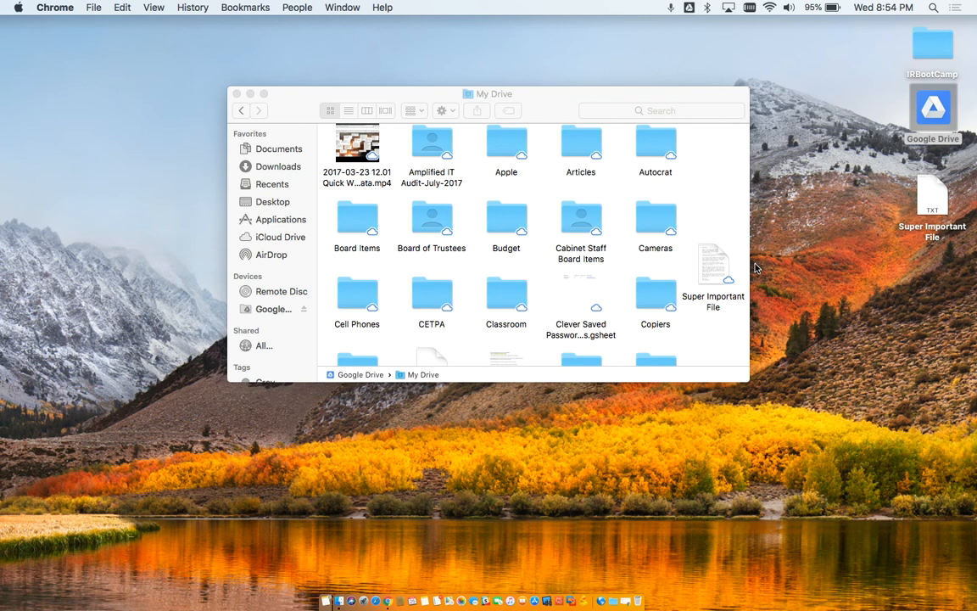
Mark Super Important File as Available offline via the Drive File Stream context menu
right_click(719, 276)
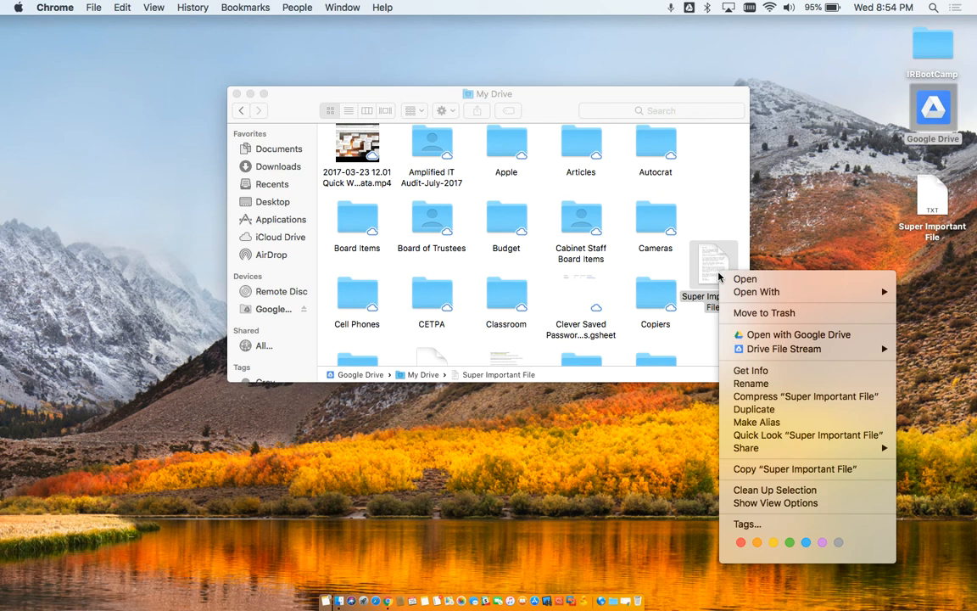
mouse_move(772, 351)
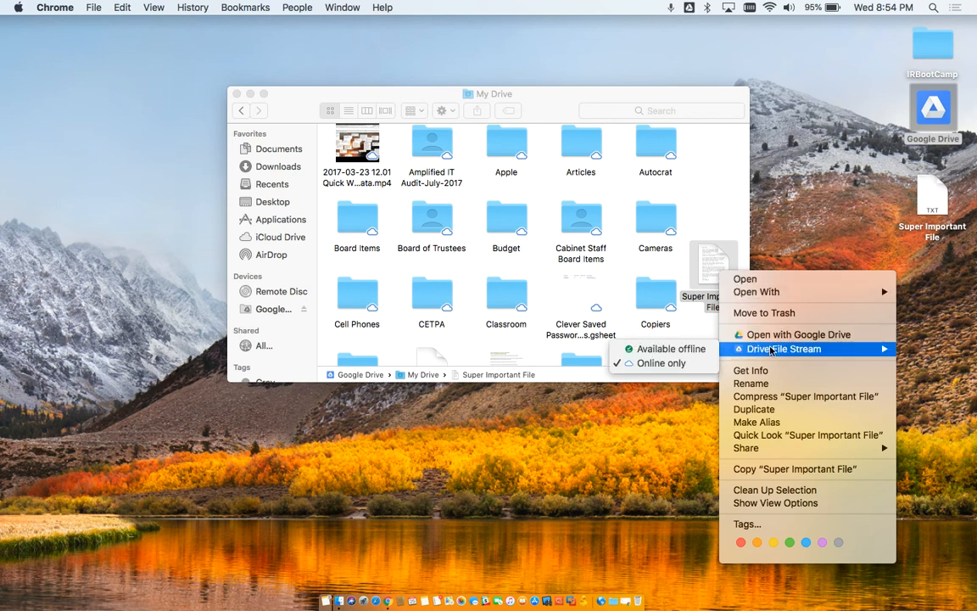
left_click(687, 355)
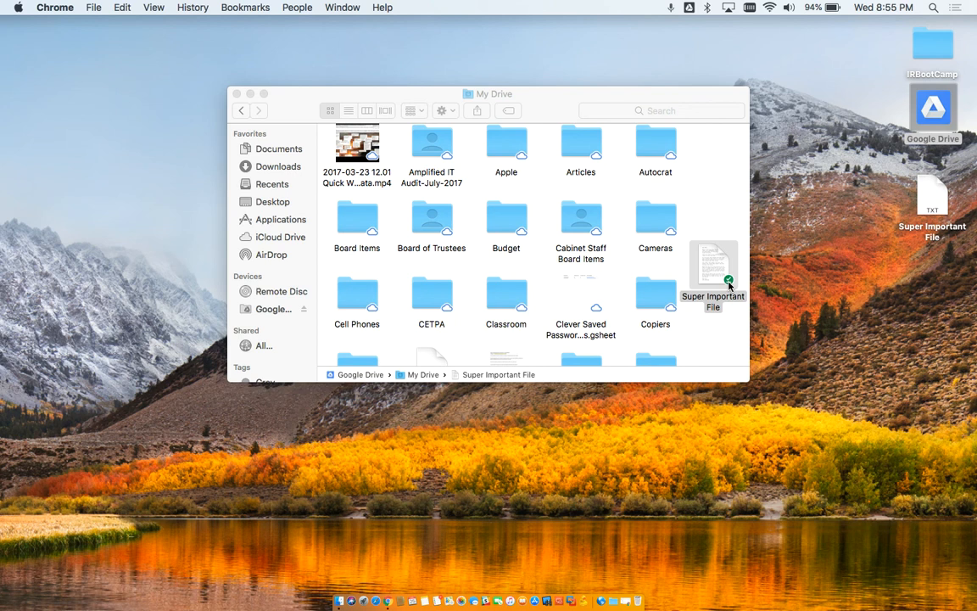
Drag Super Important File into Classroom, check it arrived, and return to My Drive
scroll(721, 275, "down", 2)
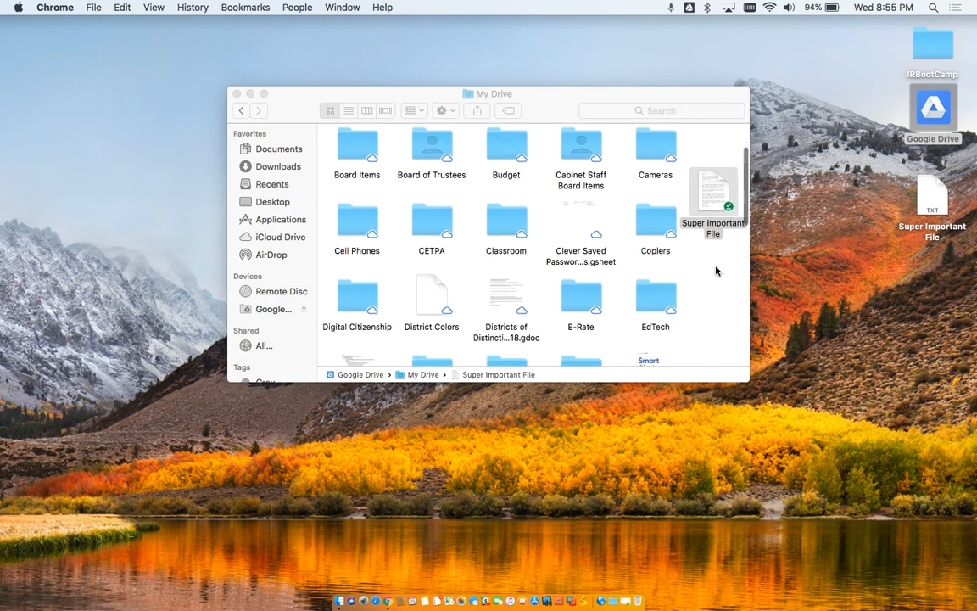
scroll(717, 270, "up", 2)
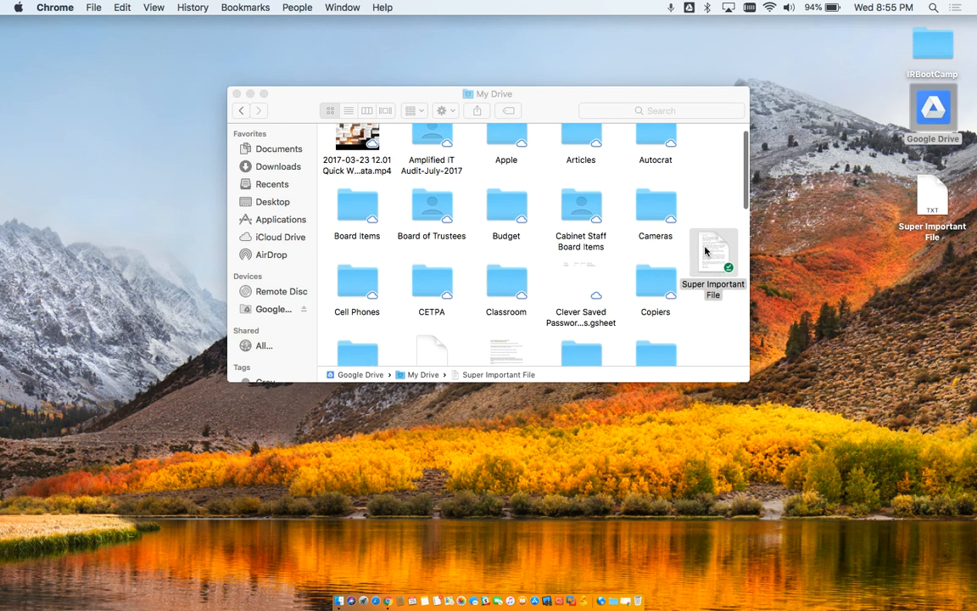
left_click_drag(703, 255, 507, 289)
double_click(507, 288)
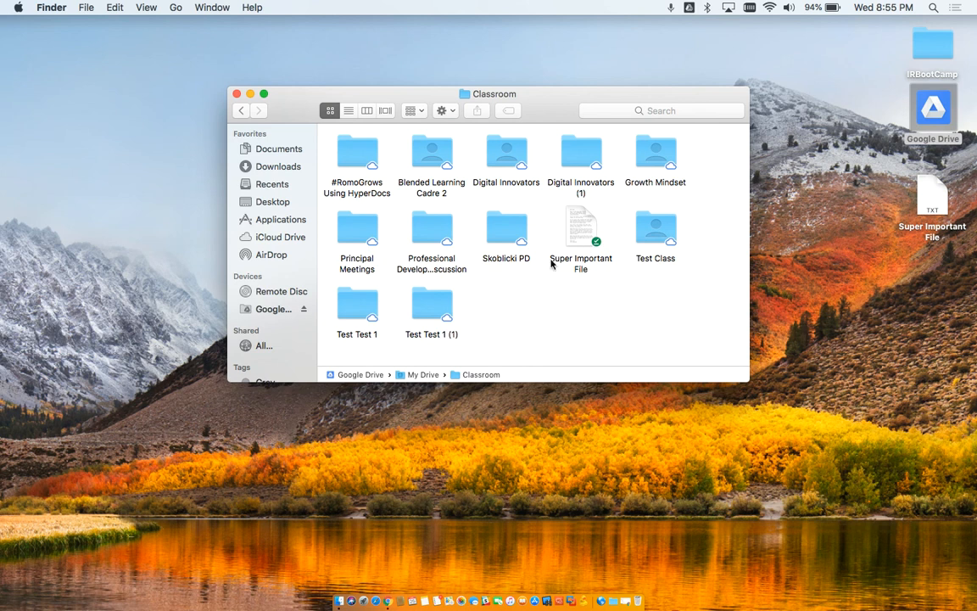
left_click(244, 112)
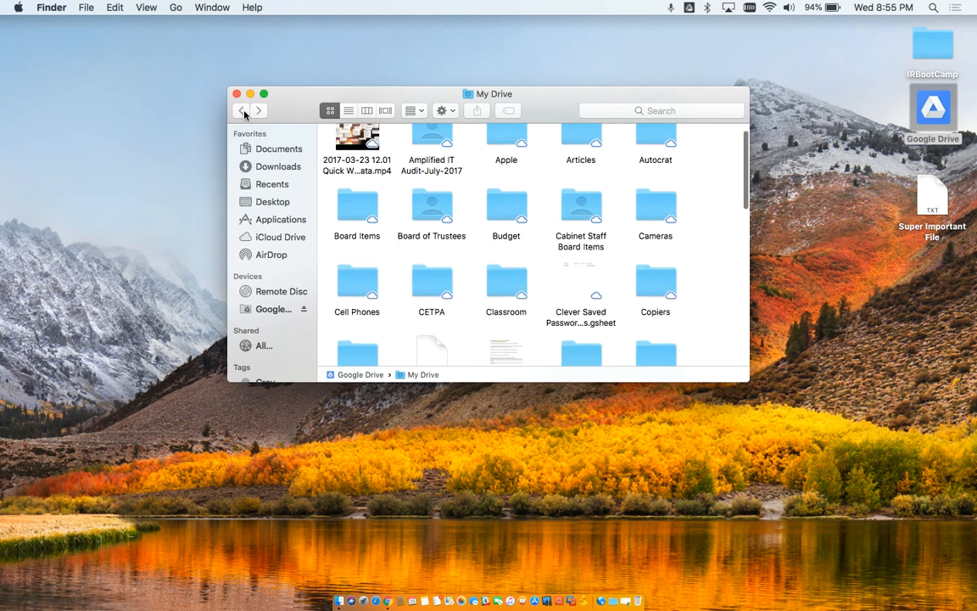